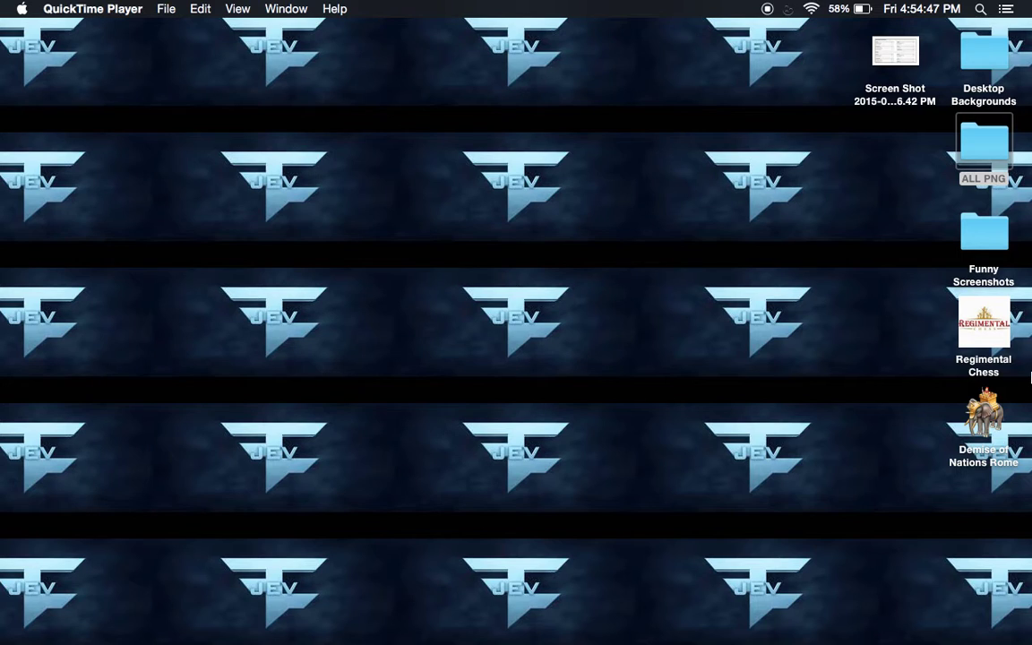
Make Finder active over QuickTime Player and bring up the Dock
click(860, 549)
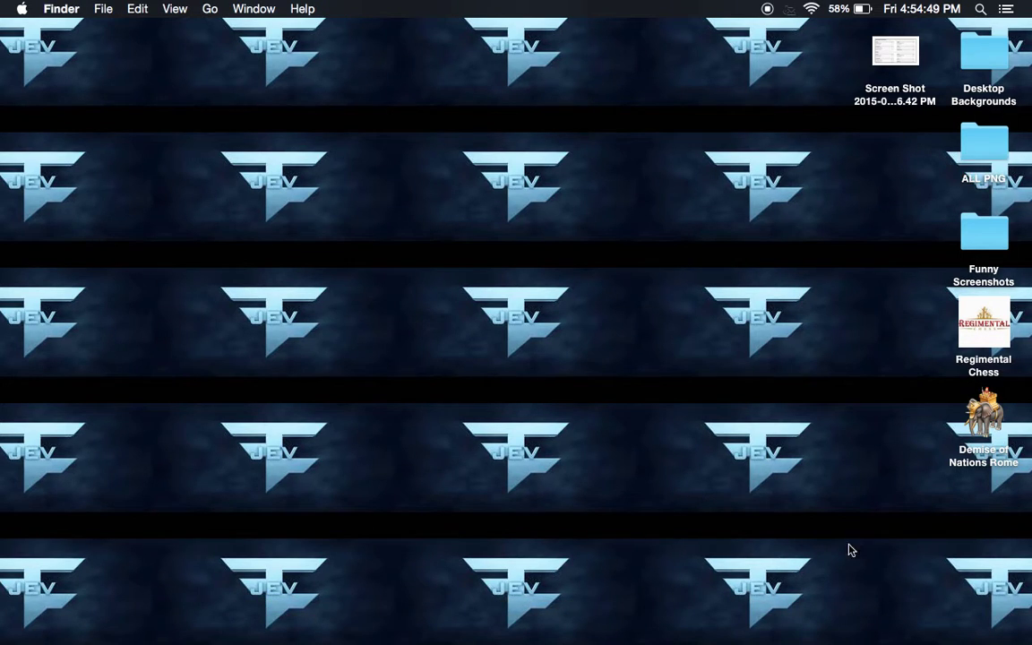
mouse_move(422, 638)
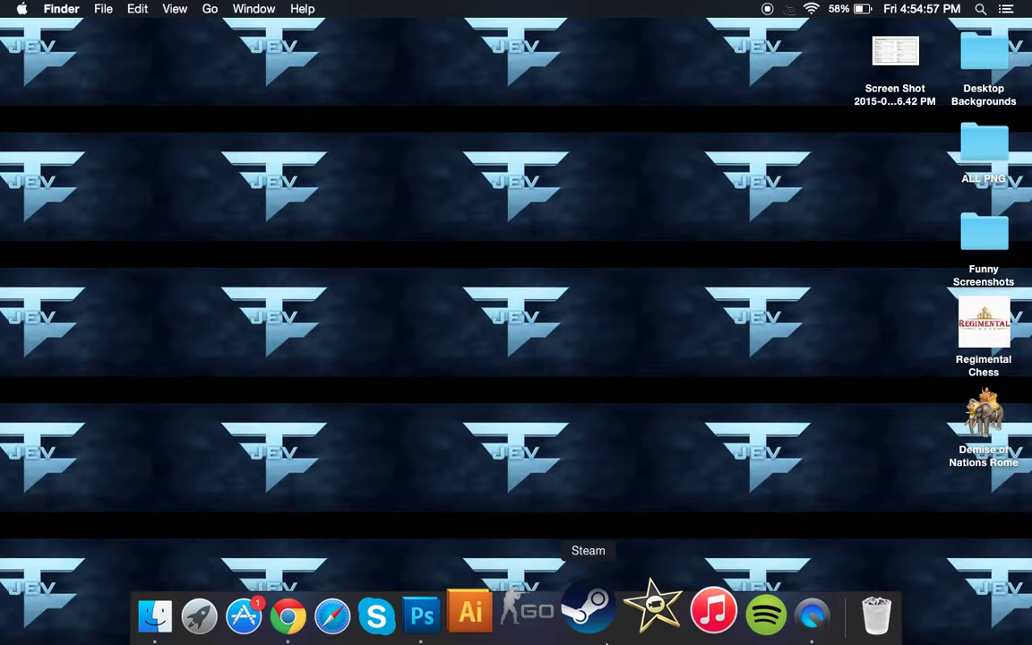
Bring Photoshop CS5 forward, glance at its File menu, then switch to Chrome's YouTube page
click(471, 618)
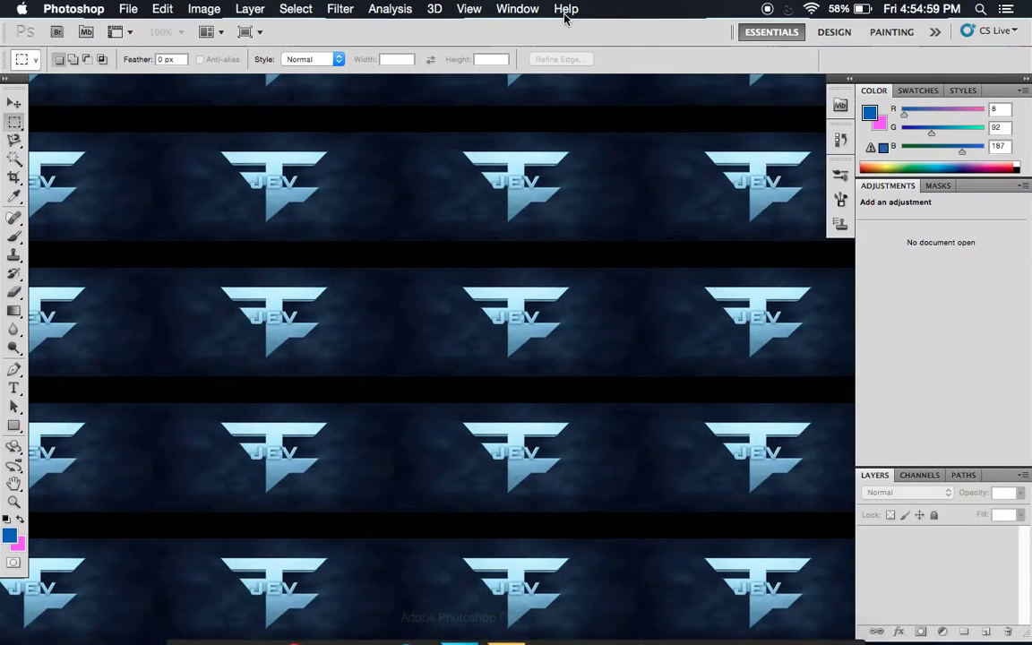
click(133, 10)
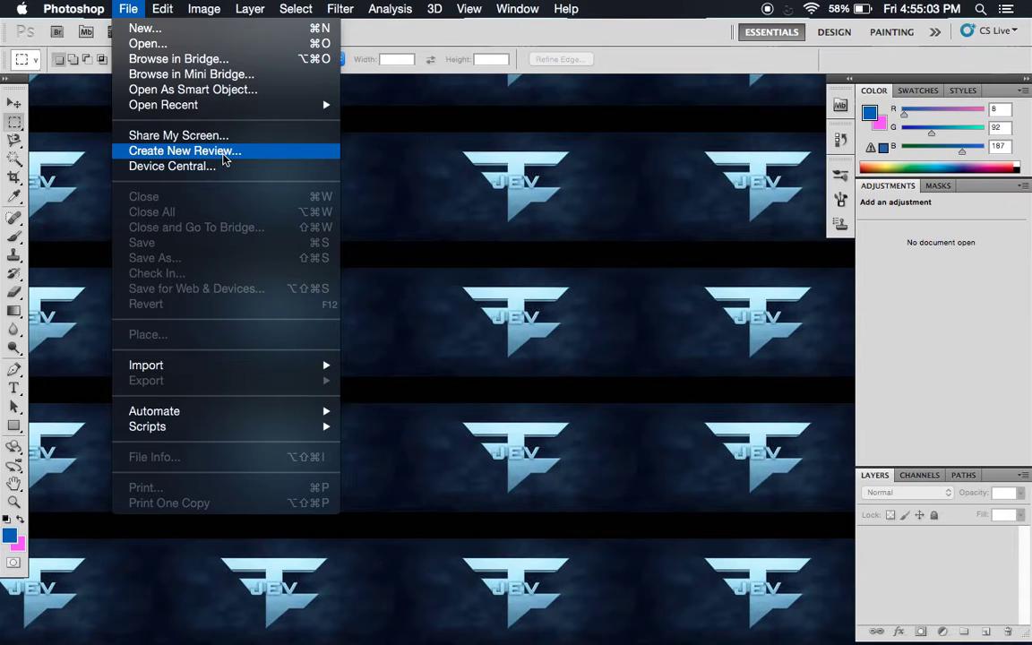
click(63, 188)
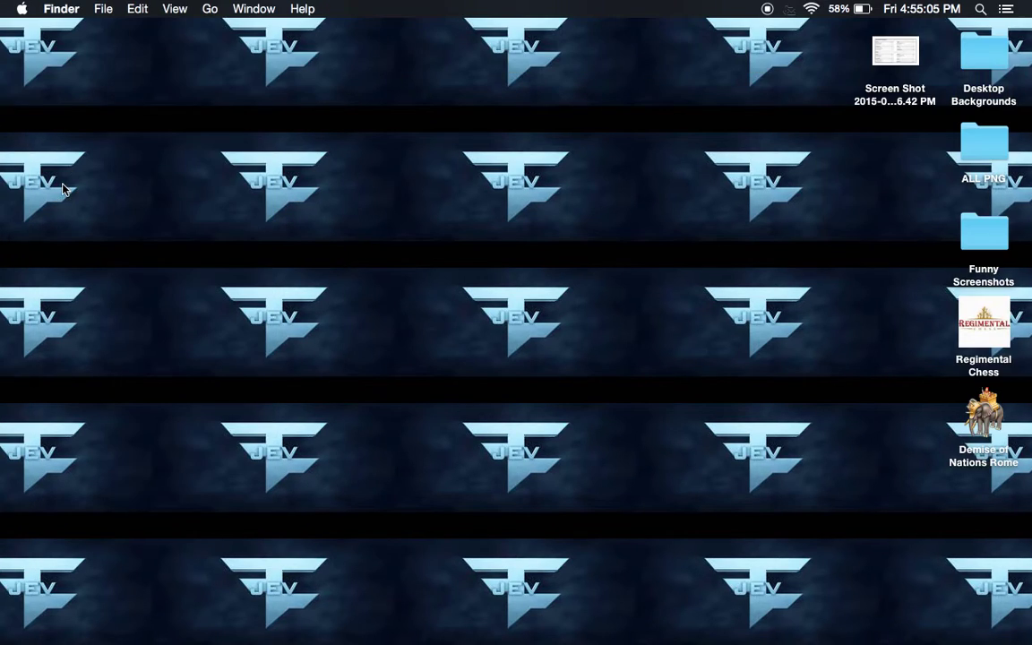
mouse_move(382, 642)
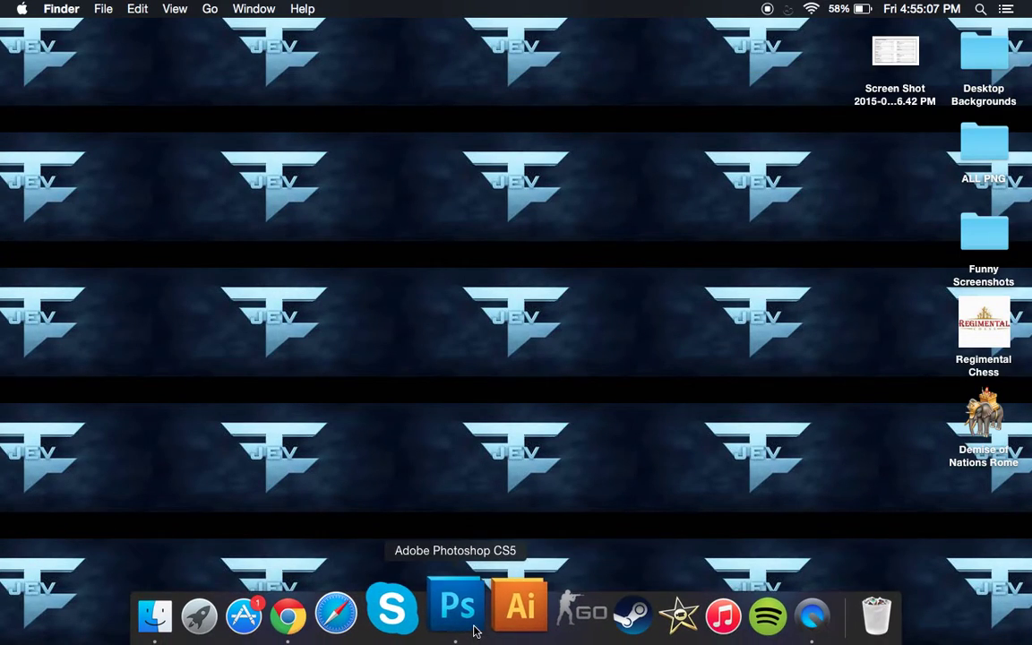
click(468, 619)
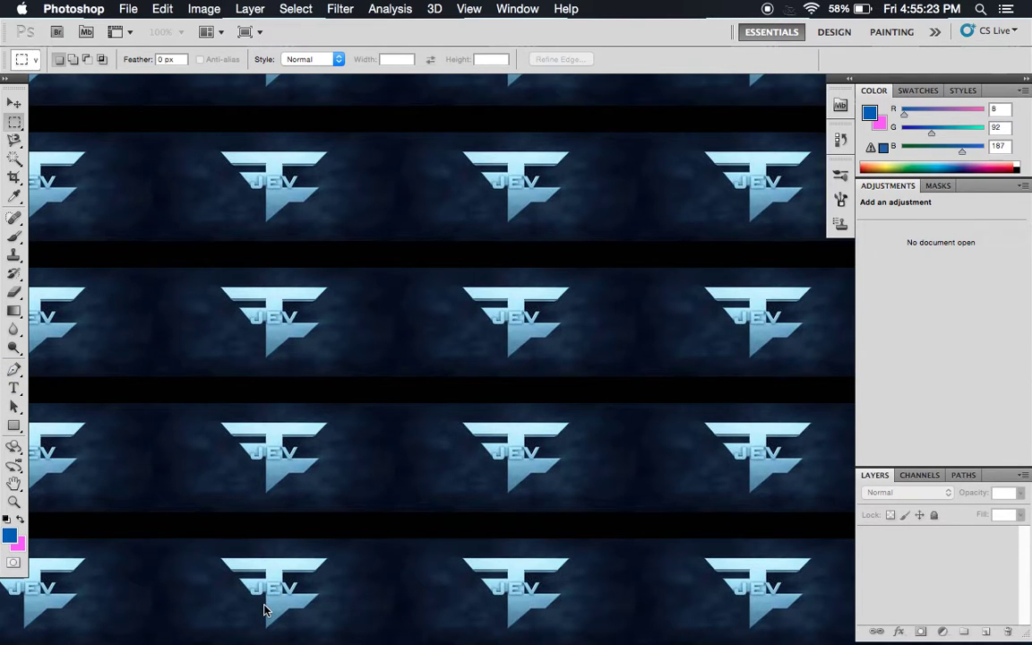
key(super+Tab)
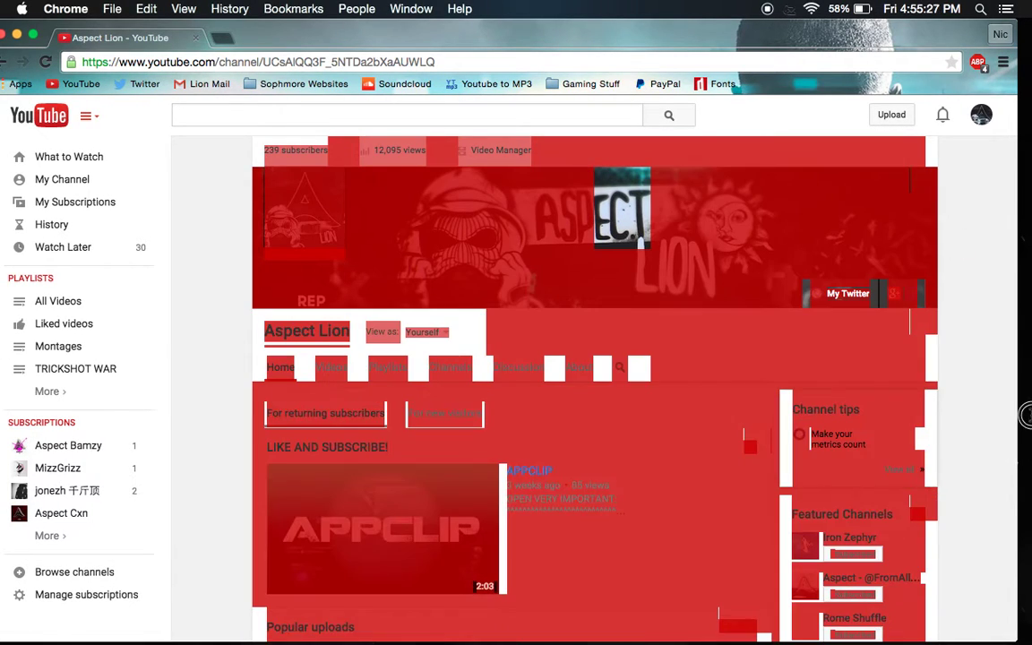
Load google.com from Chrome's address bar
scroll(896, 430, down, 1)
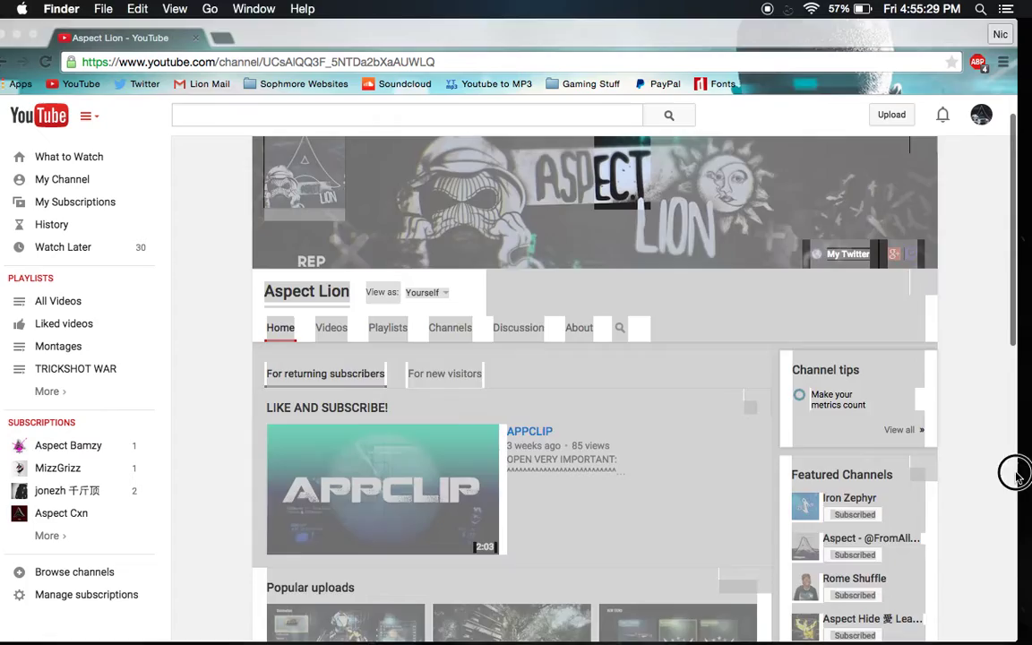
scroll(987, 475, down, 10)
scroll(990, 475, up, 10)
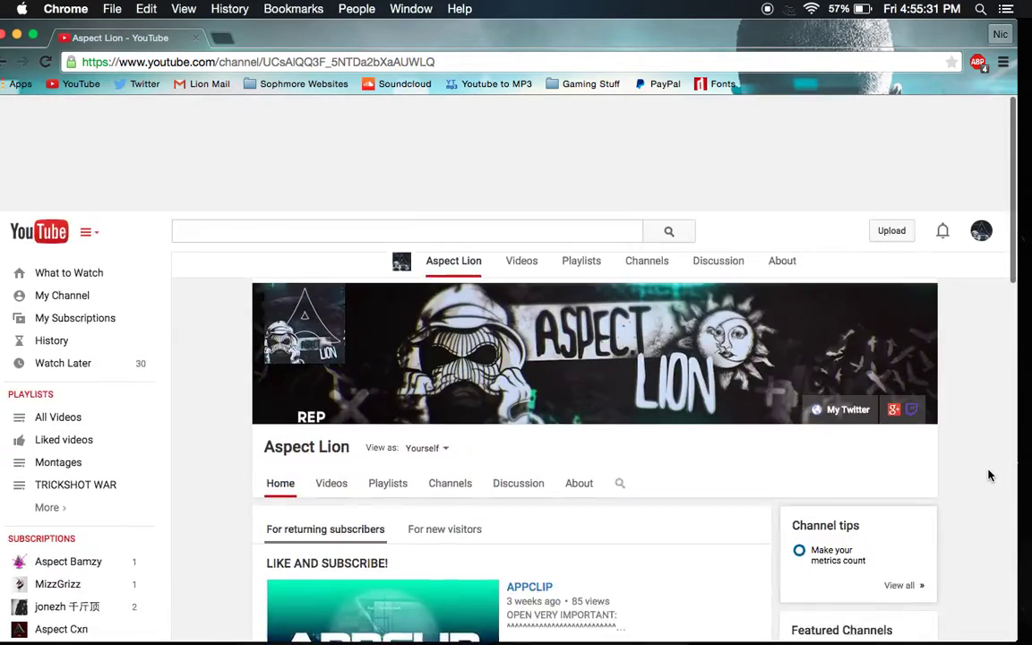
scroll(990, 475, down, 10)
scroll(990, 475, up, 10)
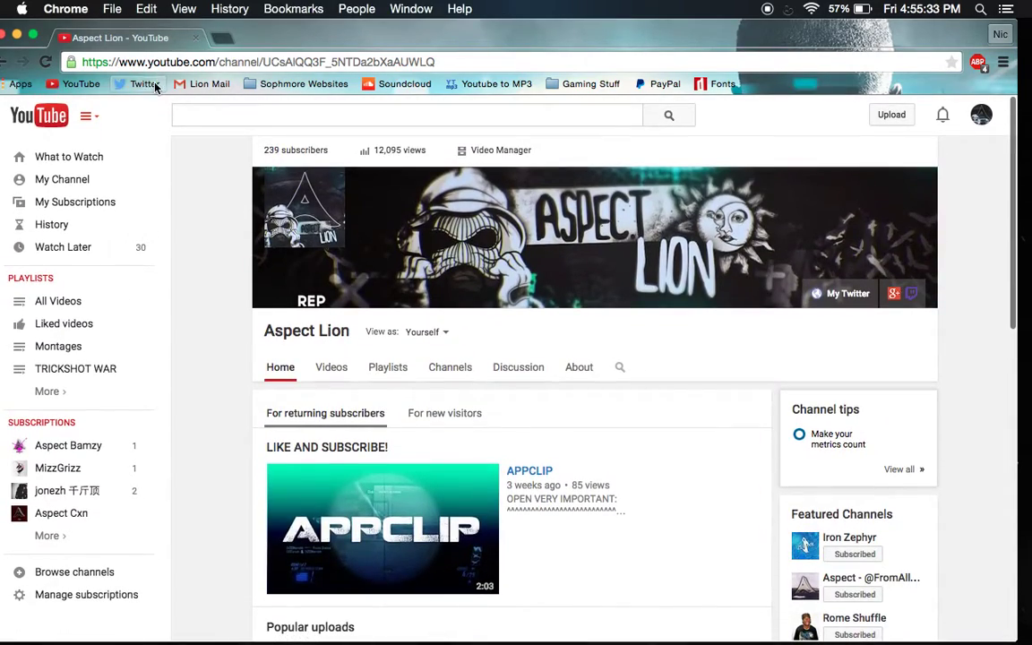
click(156, 61)
text(g)
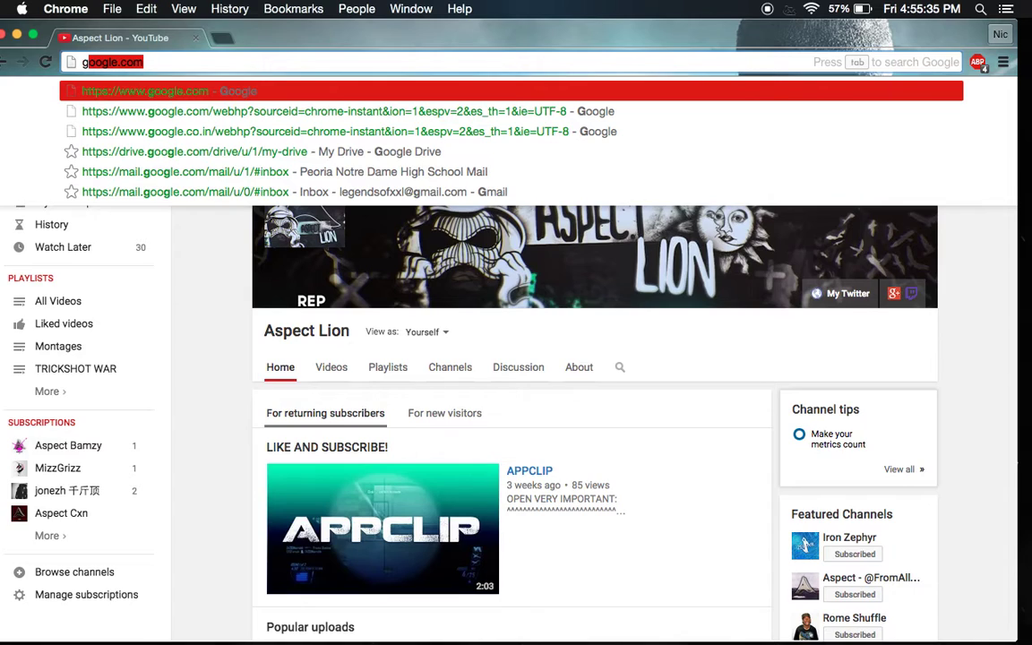
key(Return)
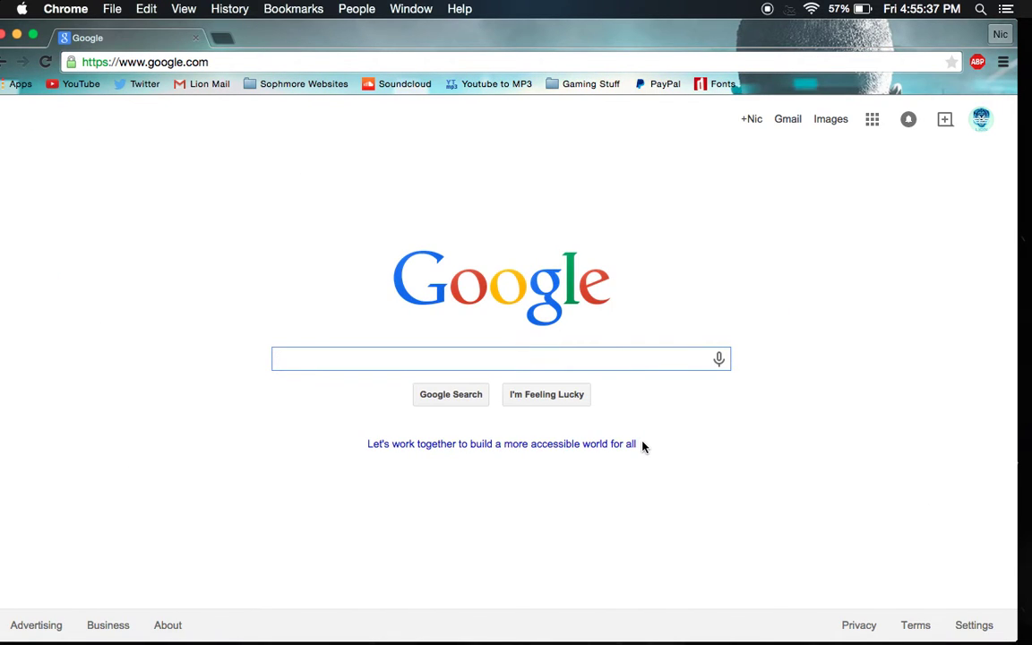
Search Google for 'ballista', show the Images results, and start editing the query
text(ballista)
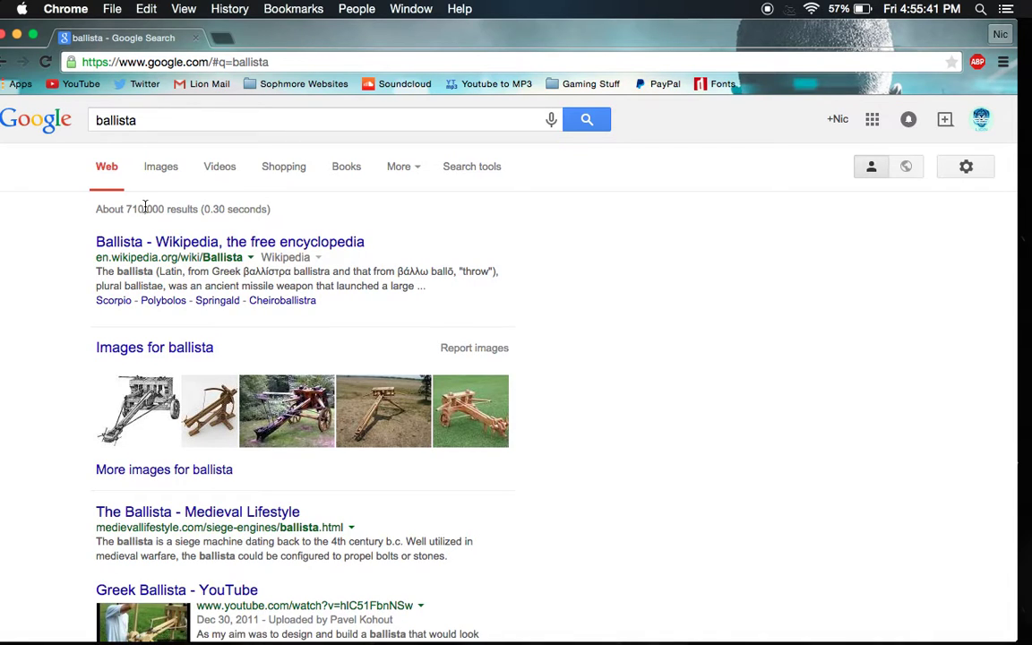
click(159, 174)
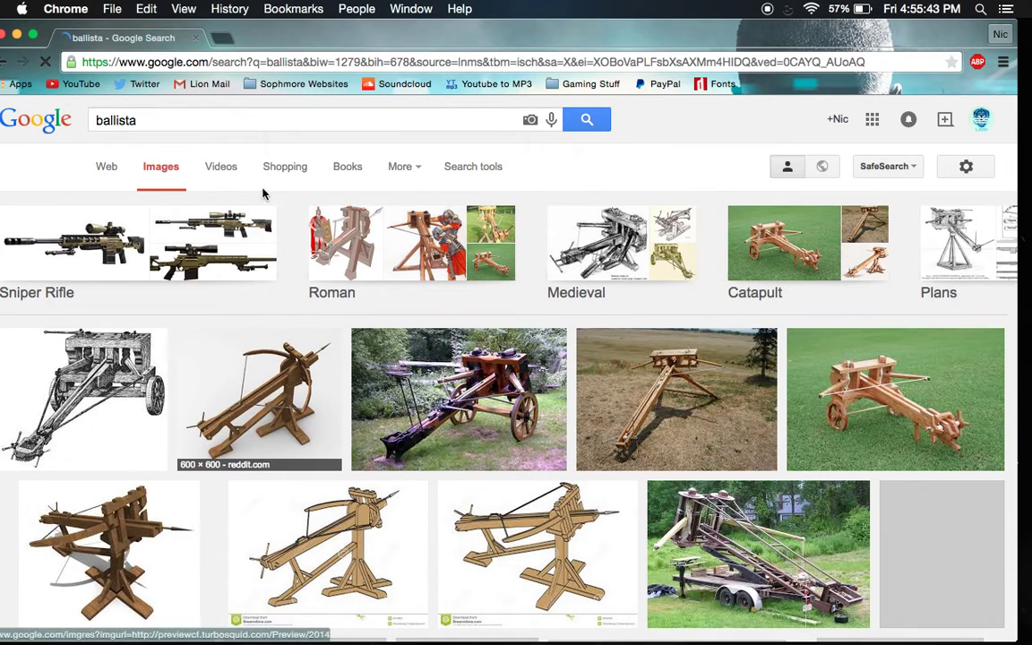
click(216, 120)
Run the 'ballista bo2' image search and preview the first rifle results
text(bo2)
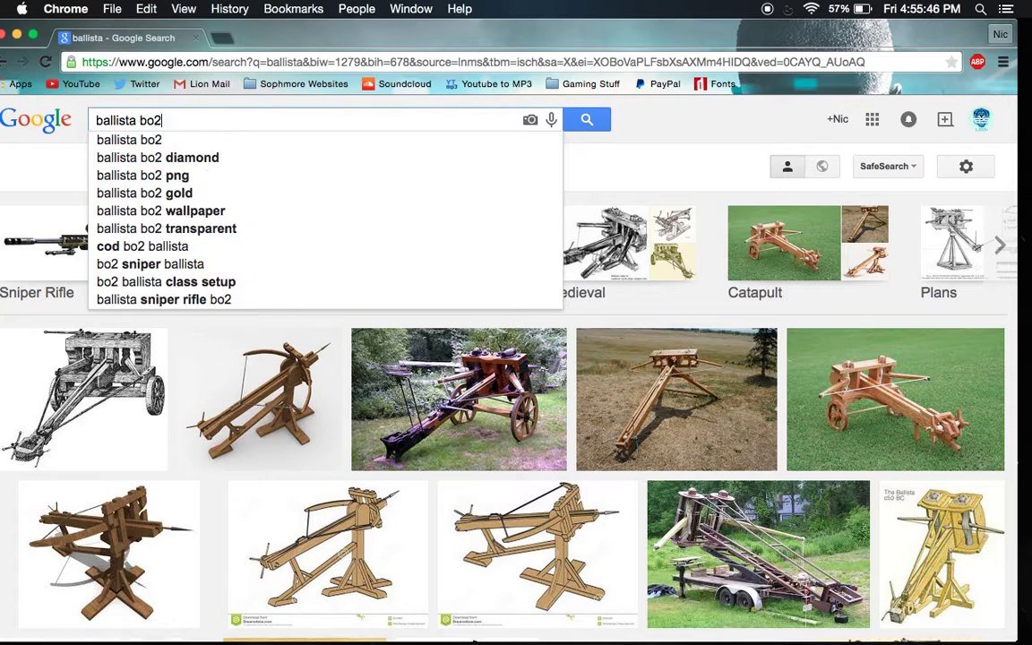
key(Return)
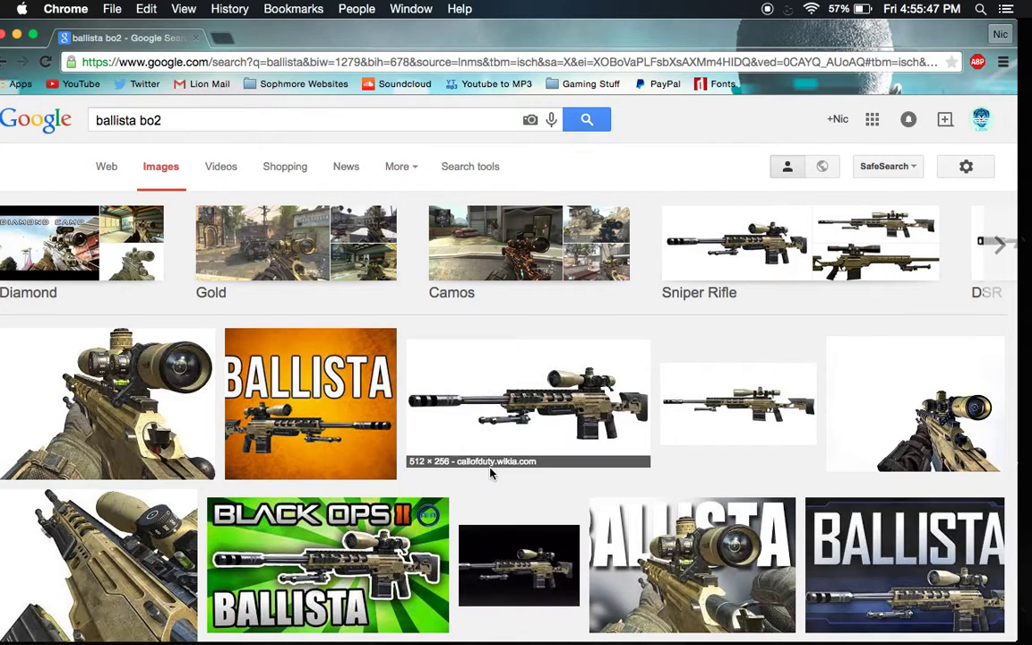
scroll(507, 503, down, 2)
click(134, 220)
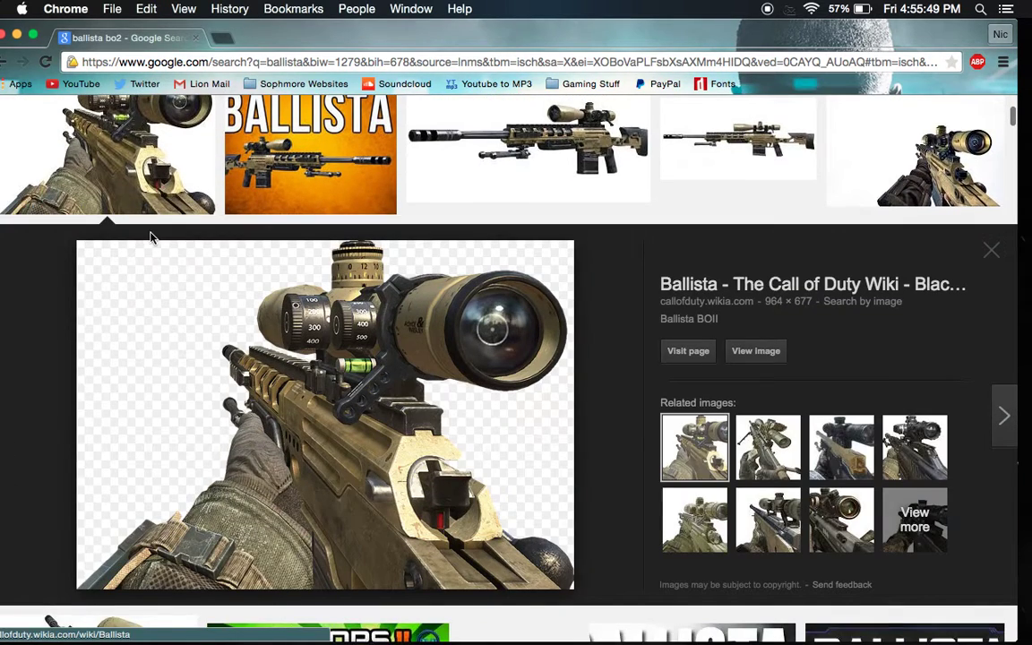
scroll(419, 316, down, 3)
click(76, 493)
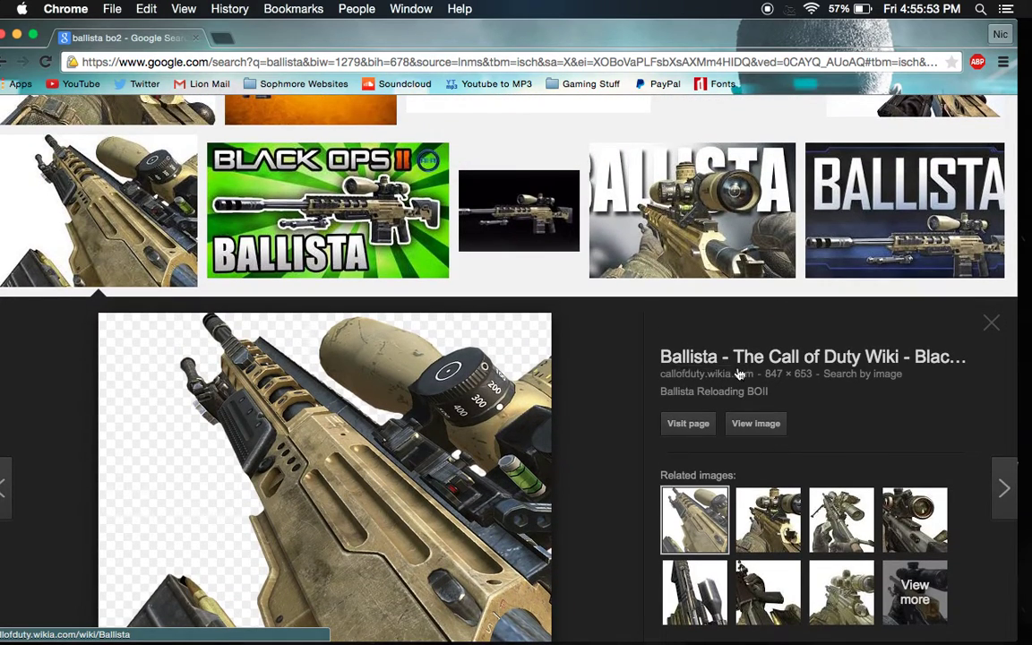
Preview the side-on, Cropped, Diamond Camouflage, bloodshot and Cropped MSR Ballista images
scroll(264, 387, up, 5)
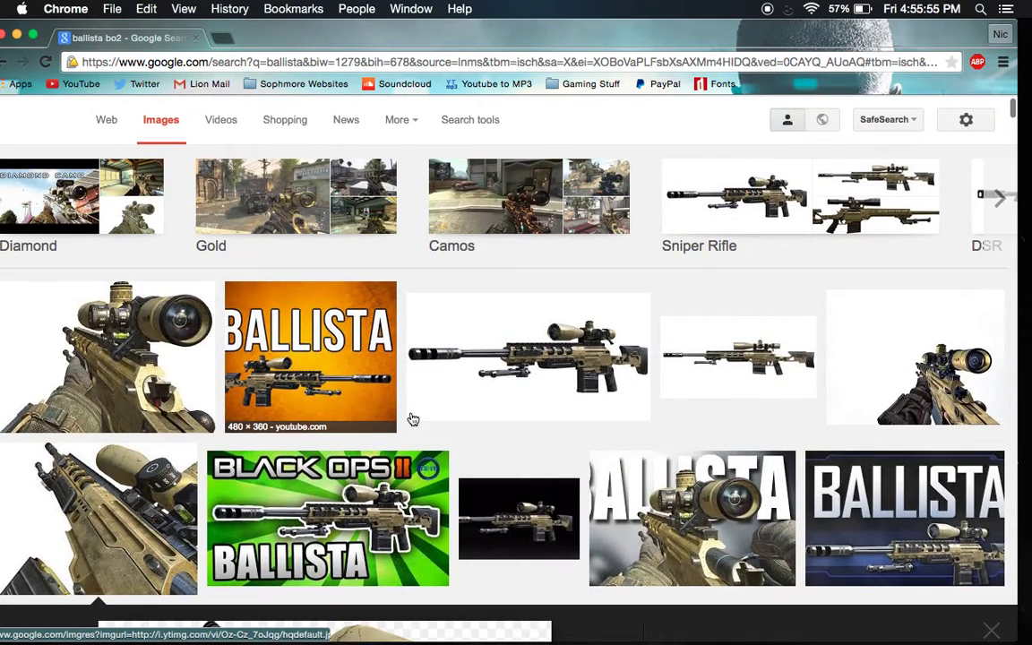
click(468, 421)
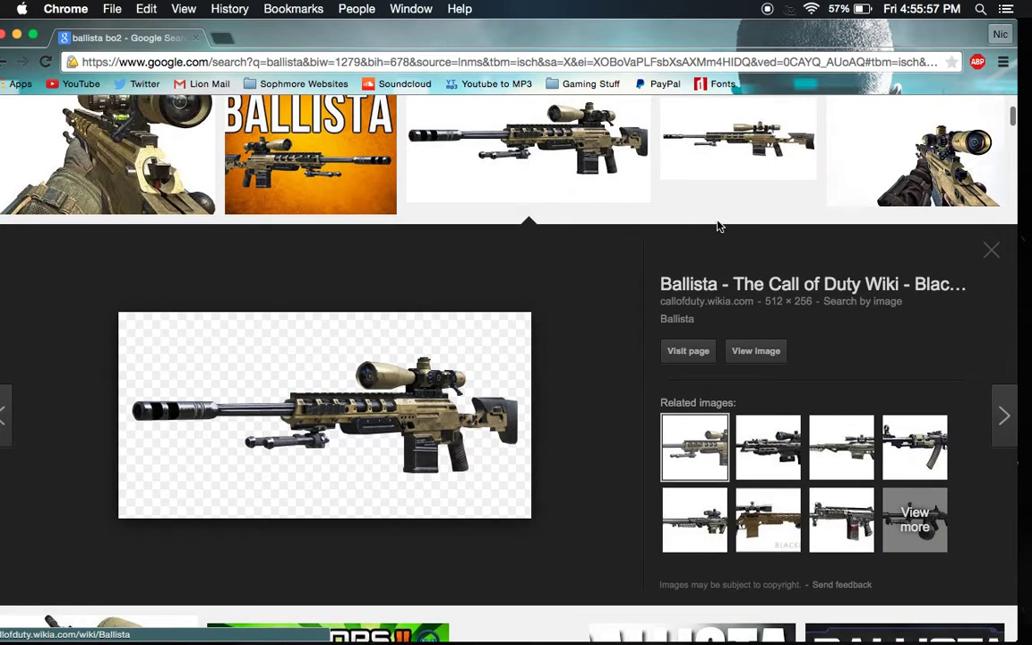
click(716, 148)
click(929, 164)
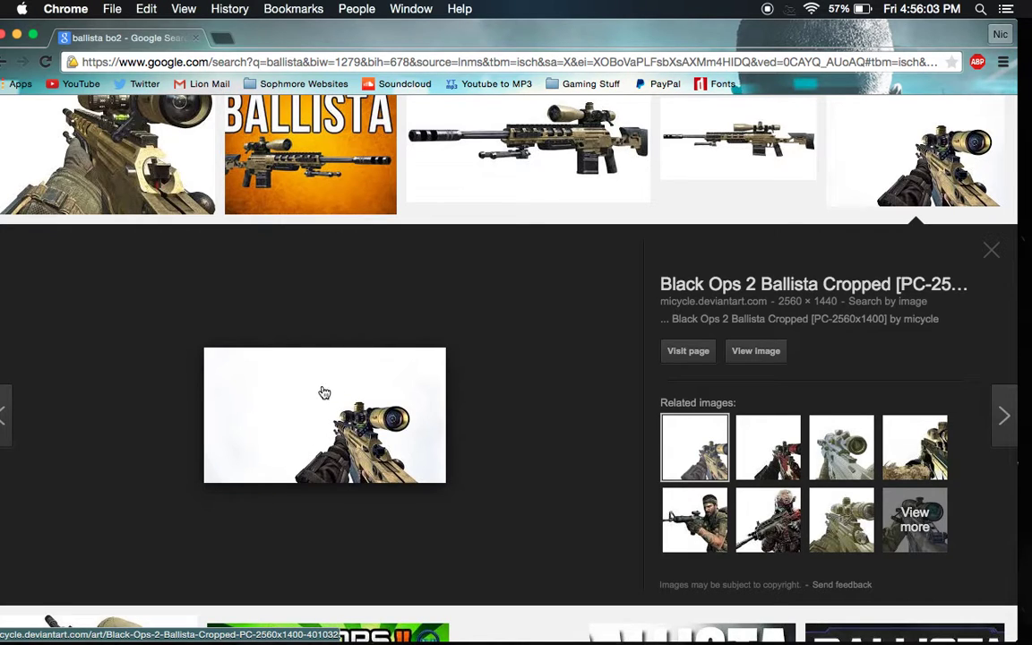
click(838, 443)
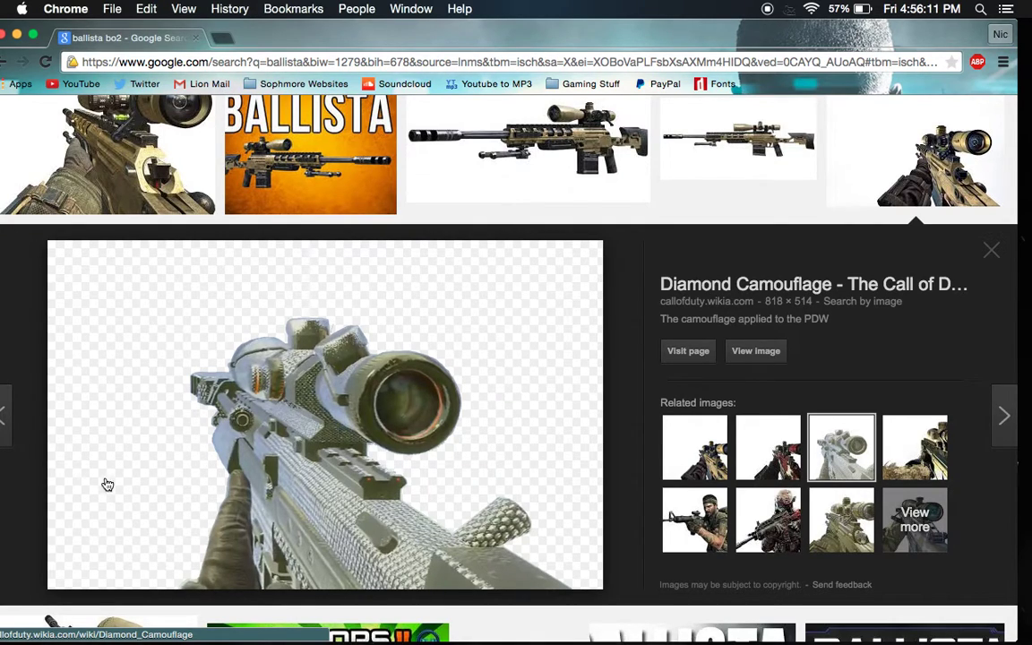
click(768, 447)
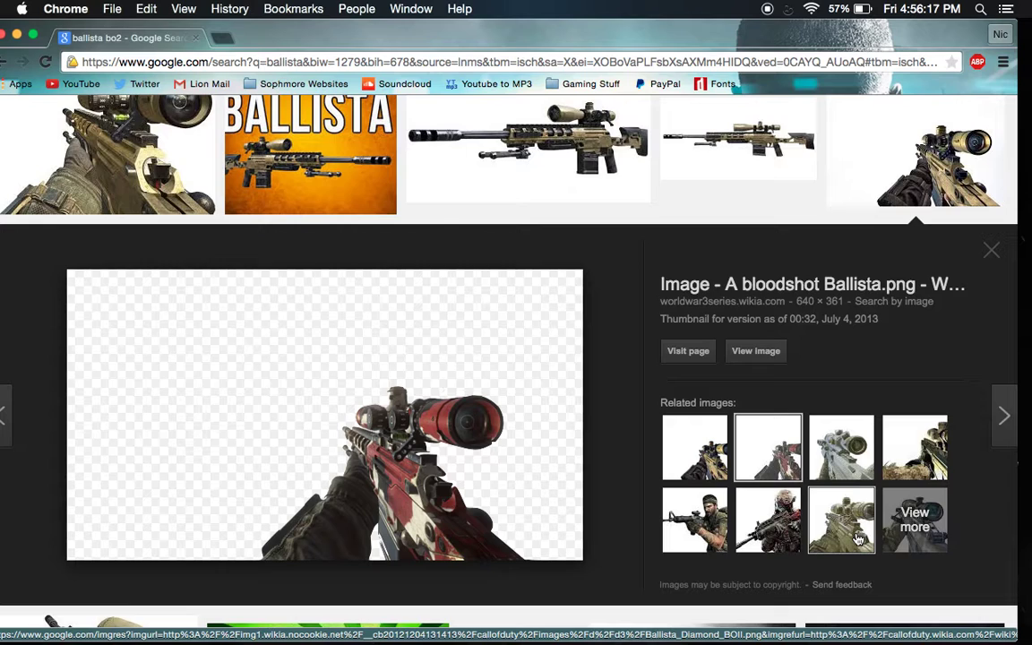
click(933, 473)
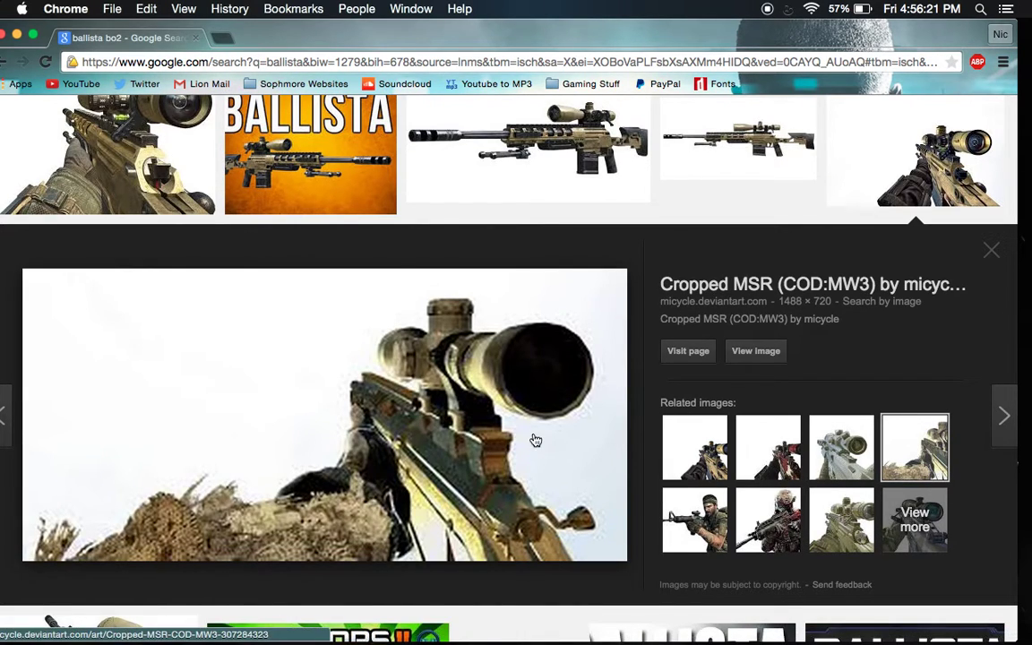
Browse more related images and settle on the Call of Duty Wiki Ballista preview
click(693, 451)
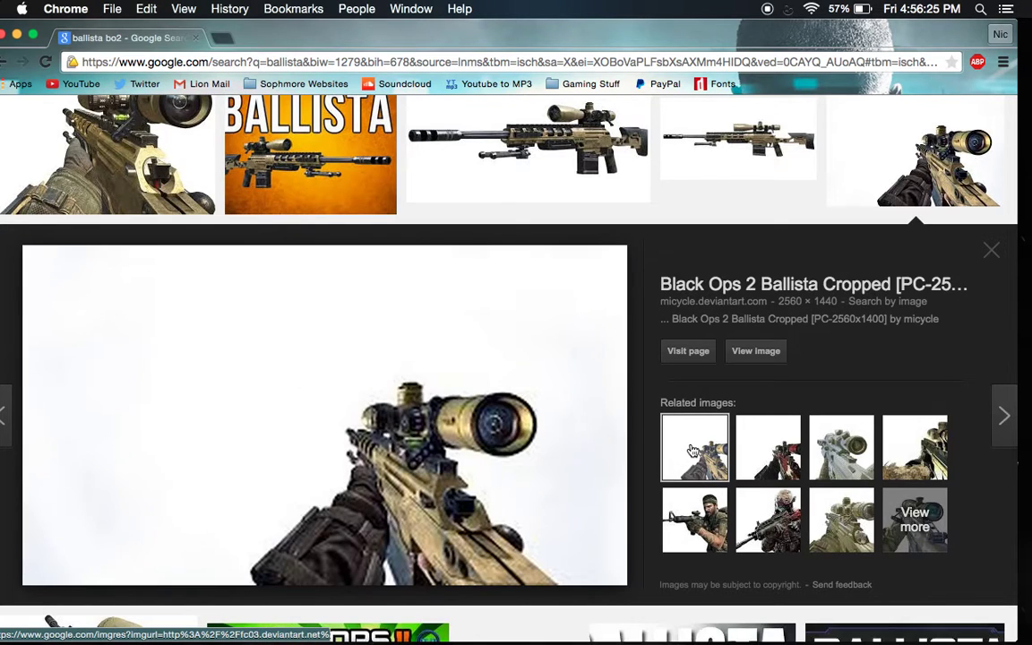
click(774, 465)
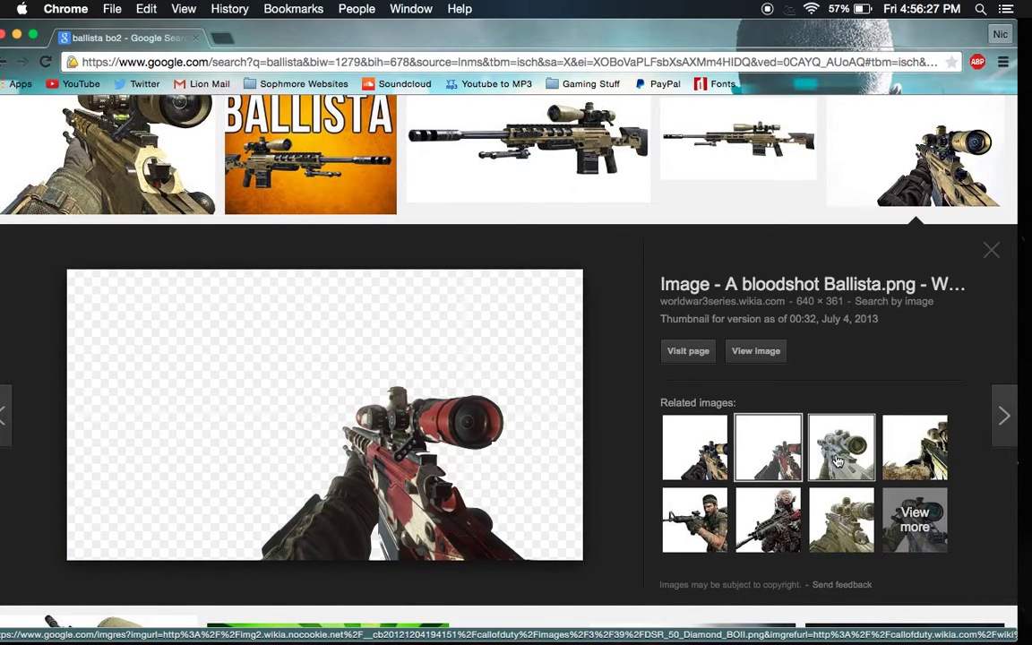
click(838, 462)
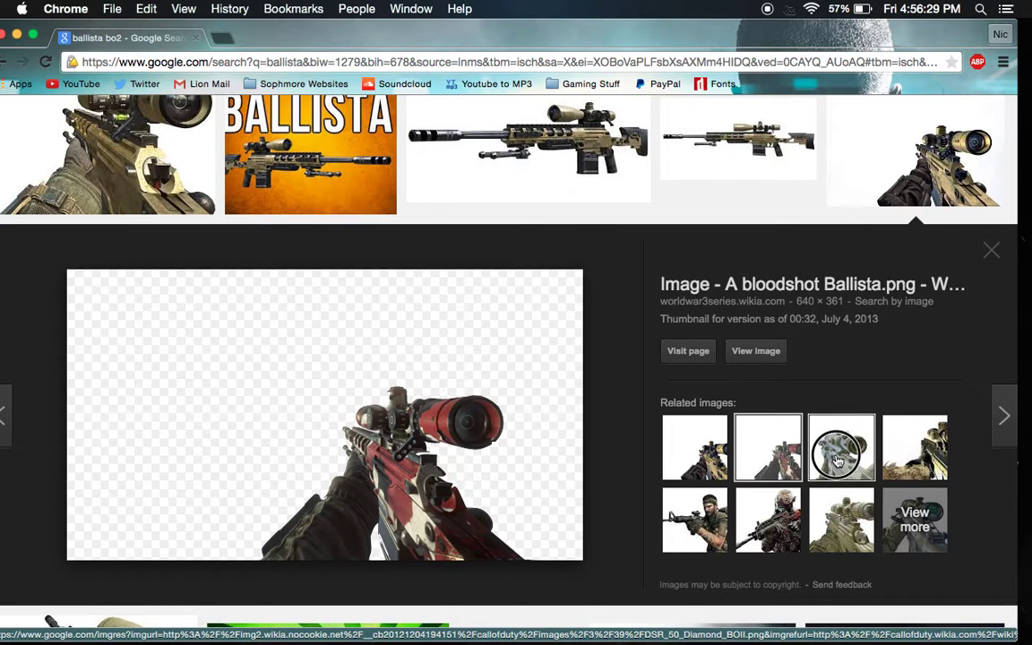
click(774, 513)
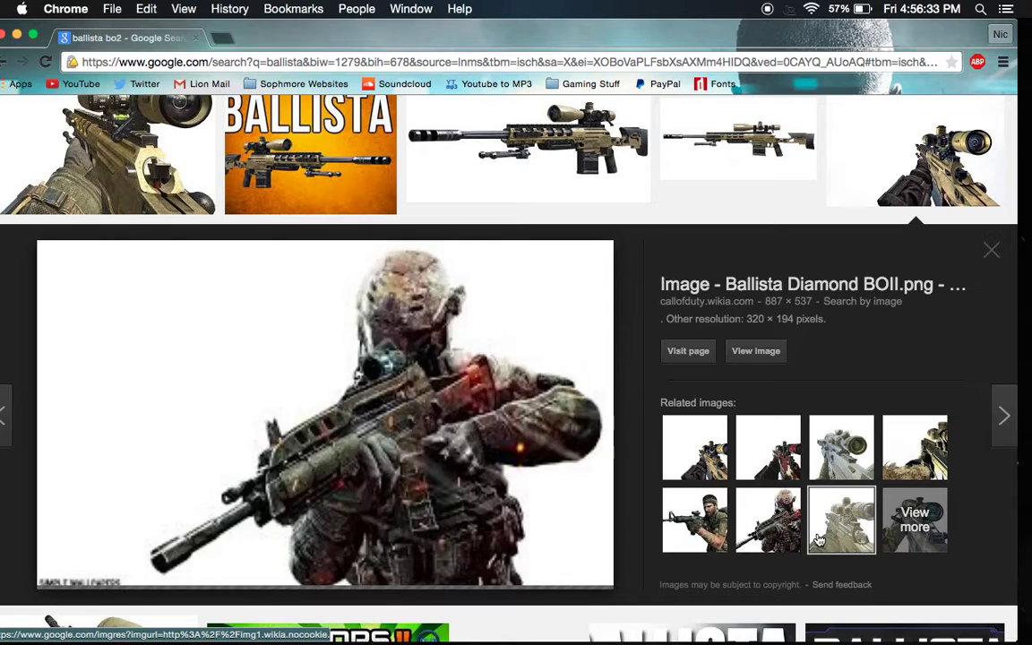
click(35, 134)
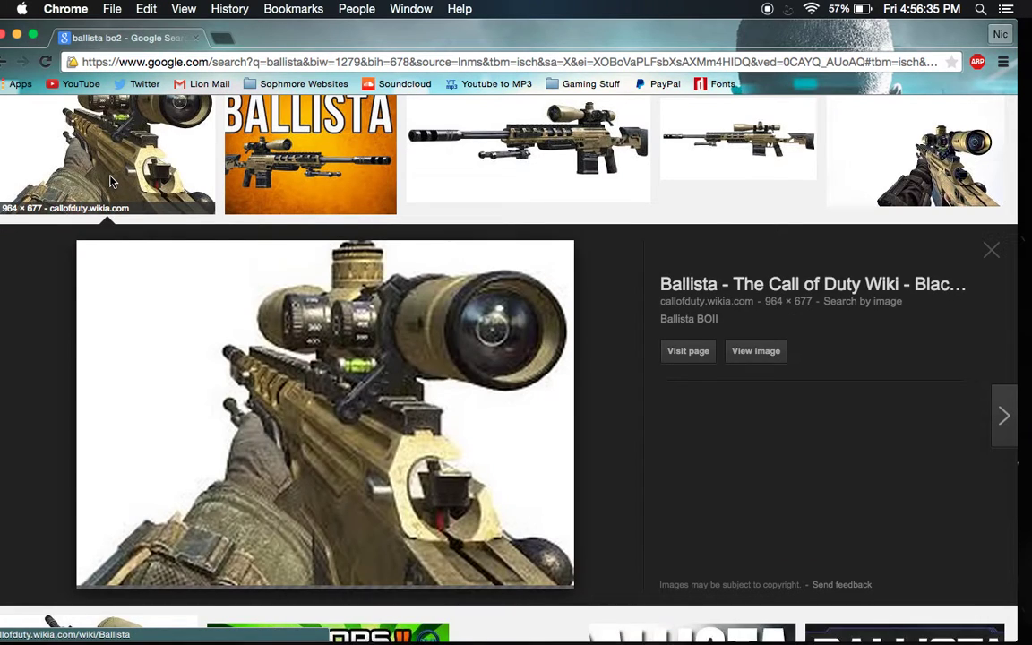
right_click(333, 405)
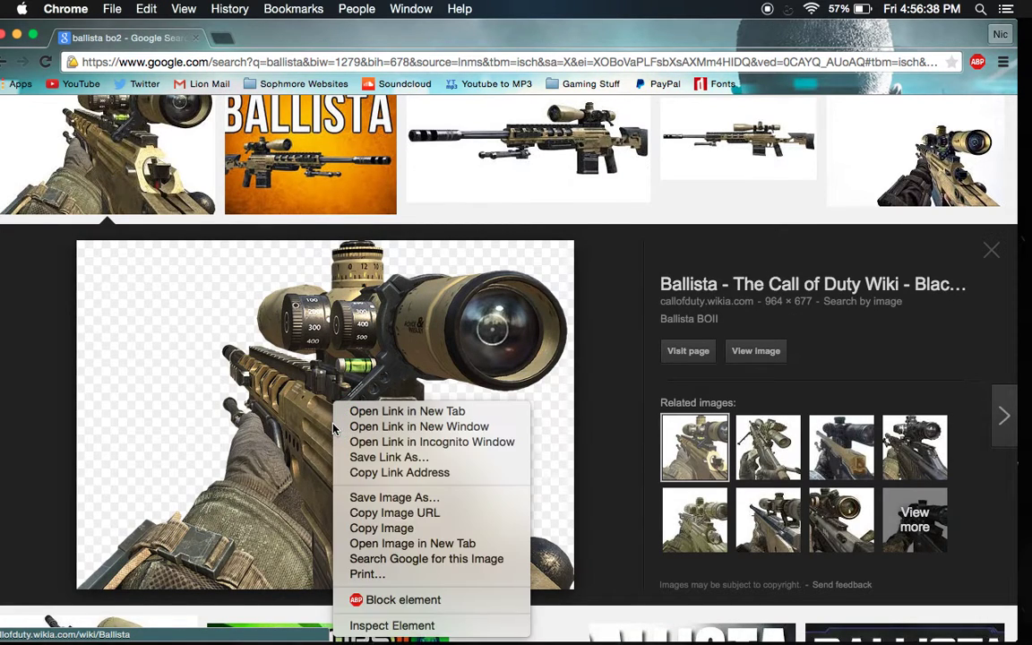
click(58, 464)
Create a blank 1280×720 Photoshop document and enlarge its window to fill the workspace
drag(599, 36, 320, 11)
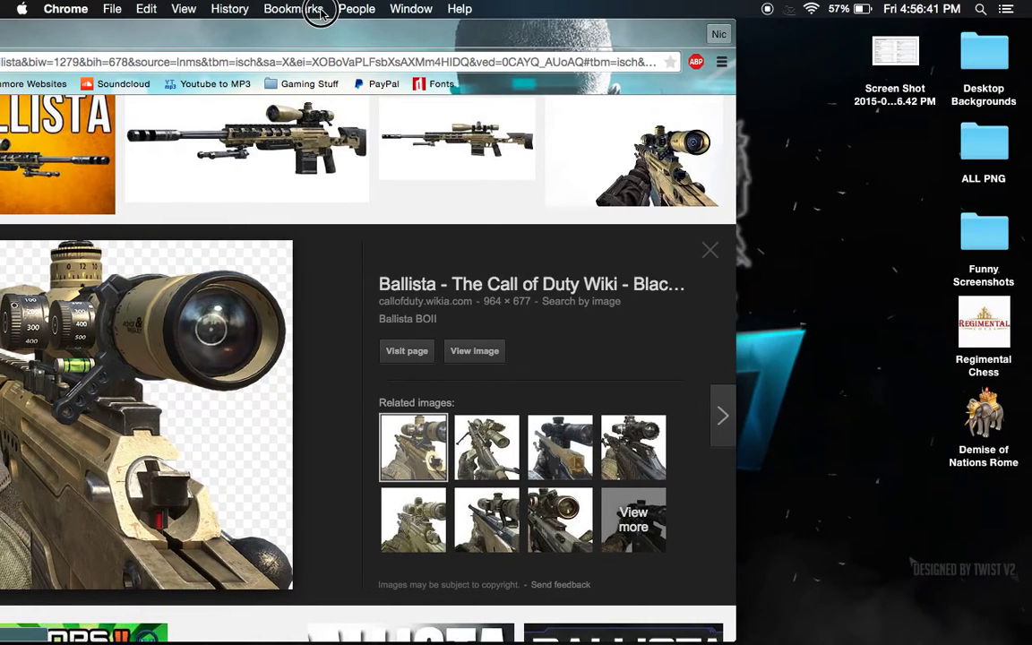
key(ctrl+Right)
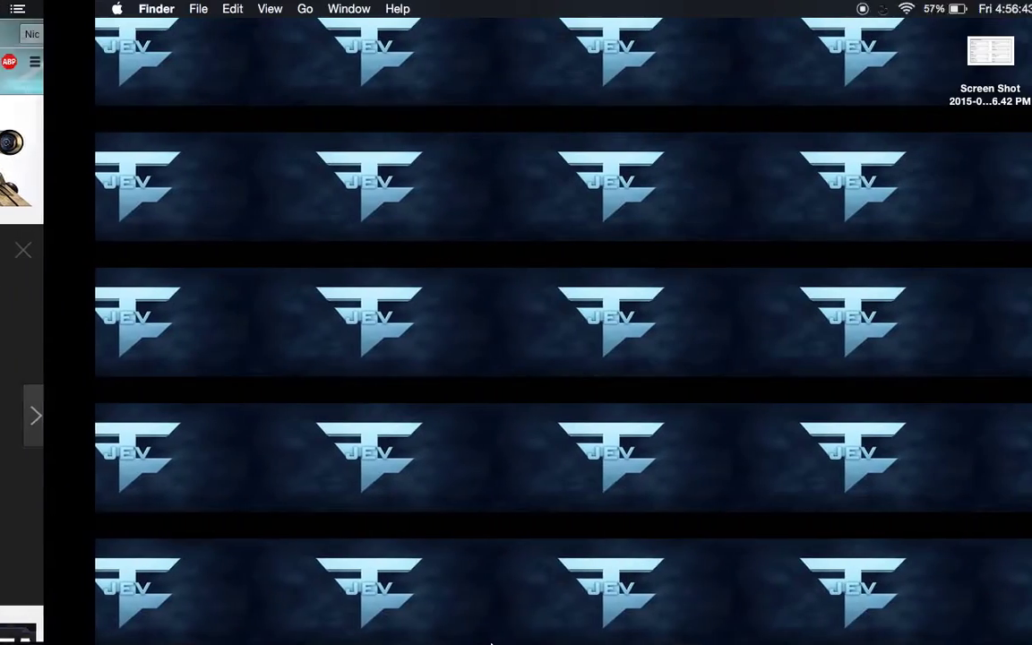
mouse_move(628, 638)
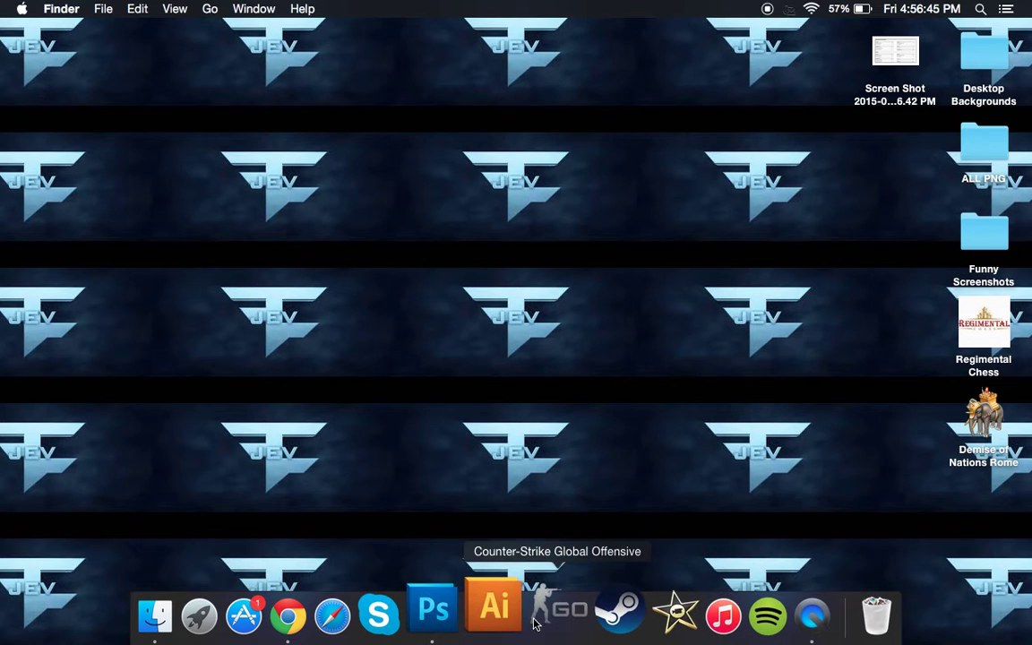
click(434, 614)
click(135, 11)
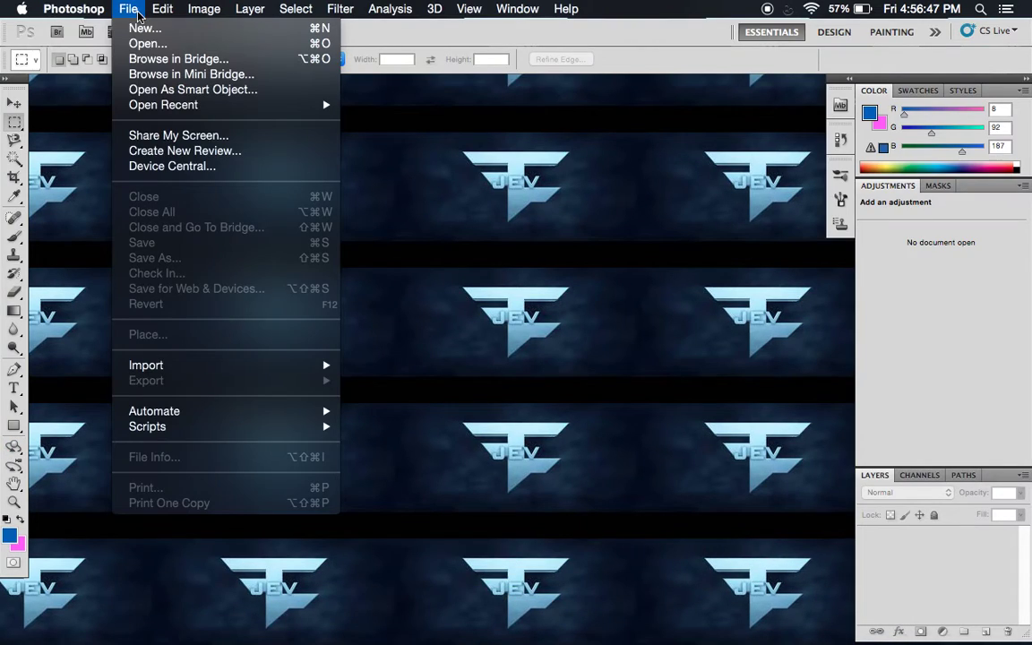
click(138, 28)
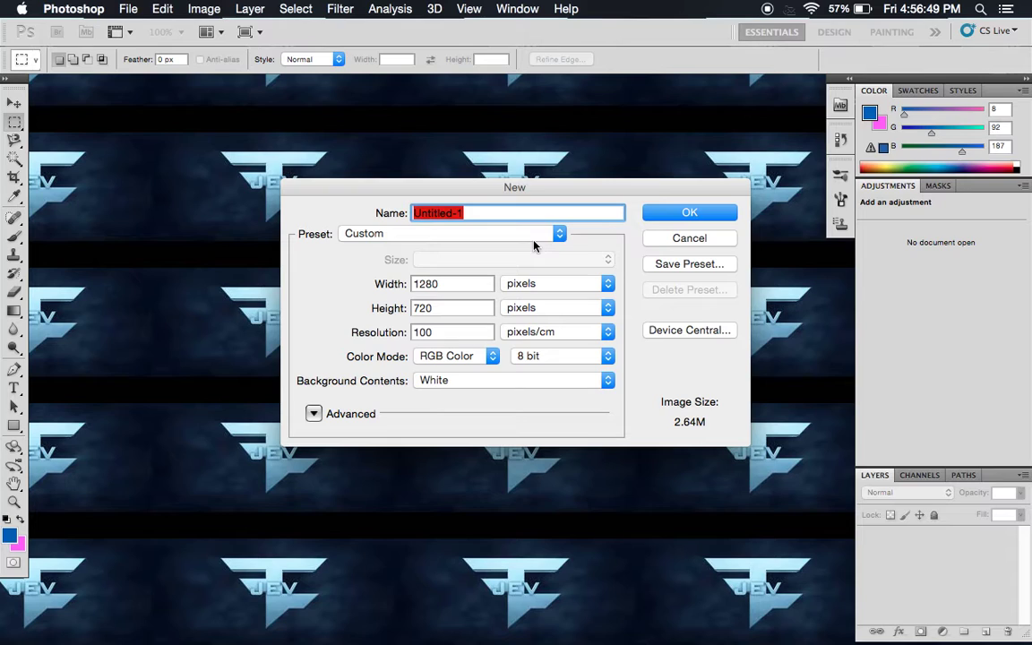
click(681, 216)
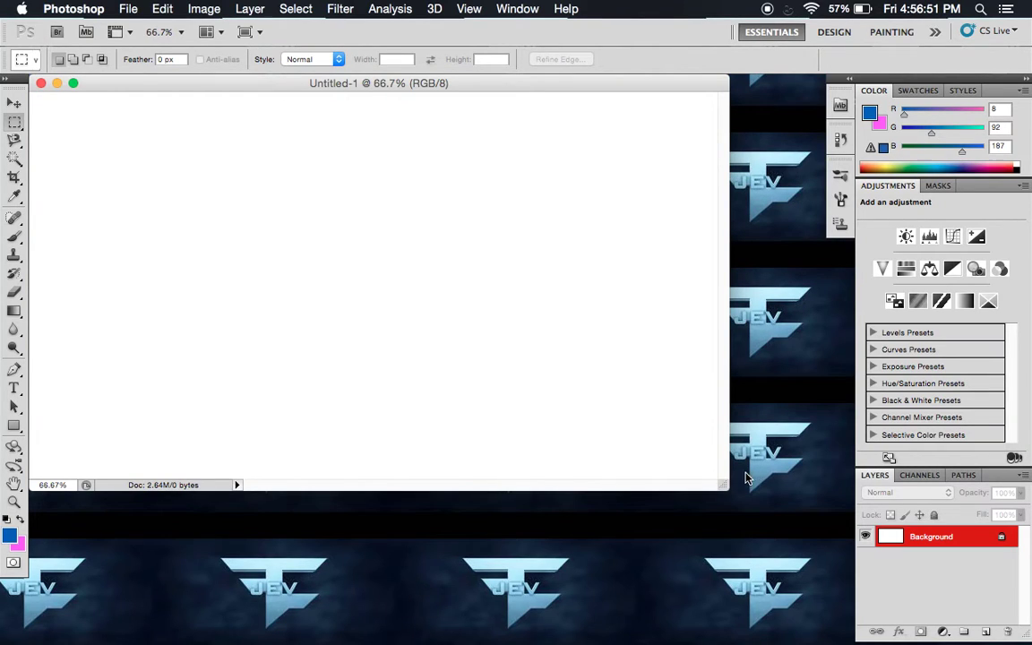
drag(721, 488, 861, 643)
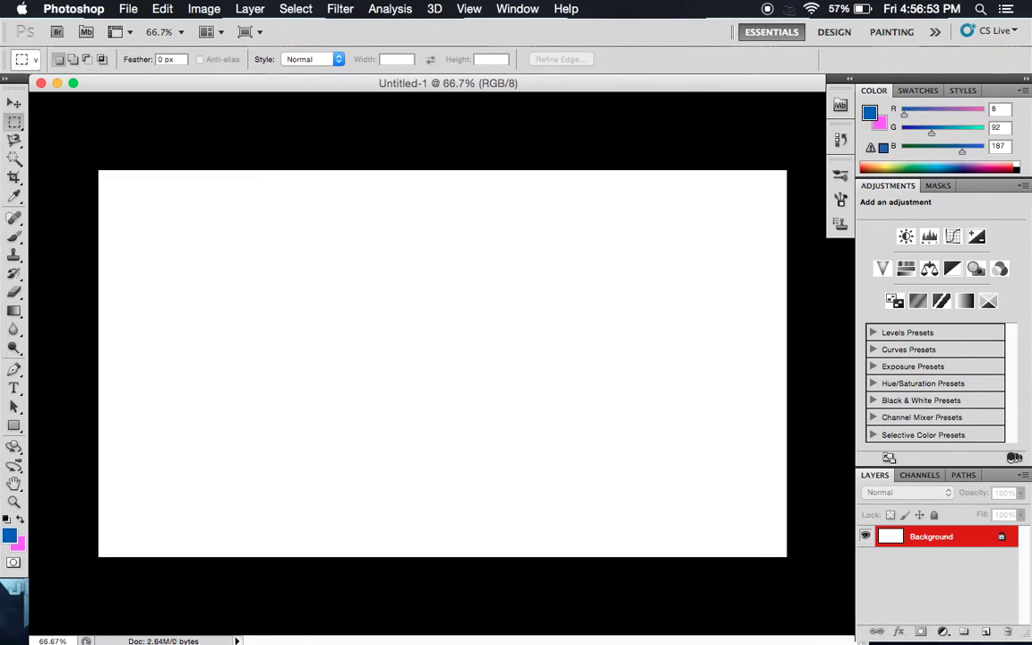
Open the Desktop's ALL PNG folder and drag Ballista Reloading.png onto the canvas
click(192, 619)
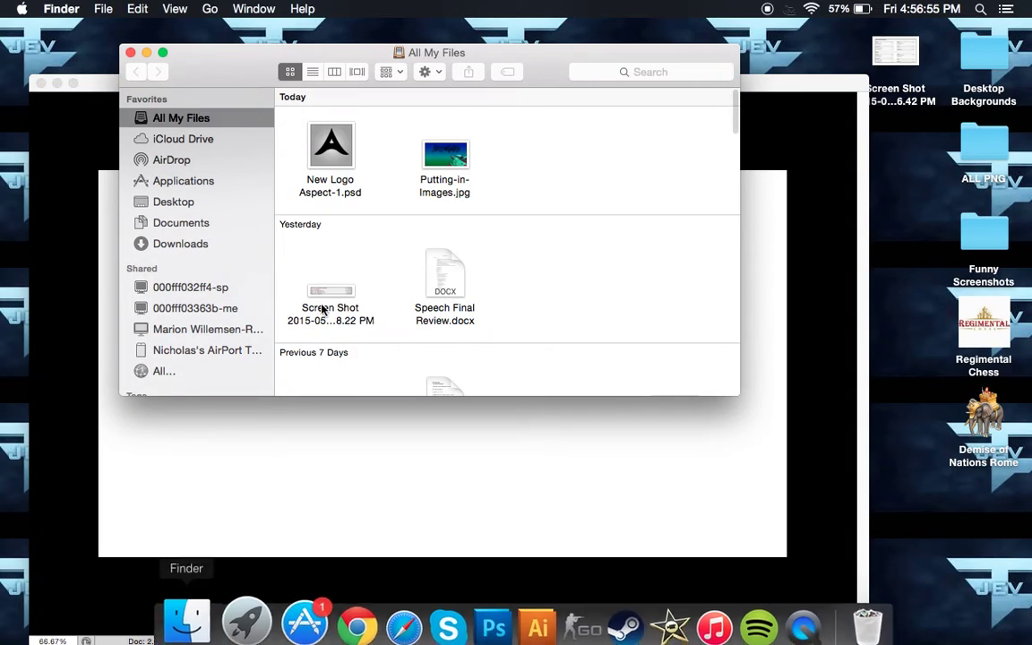
click(172, 202)
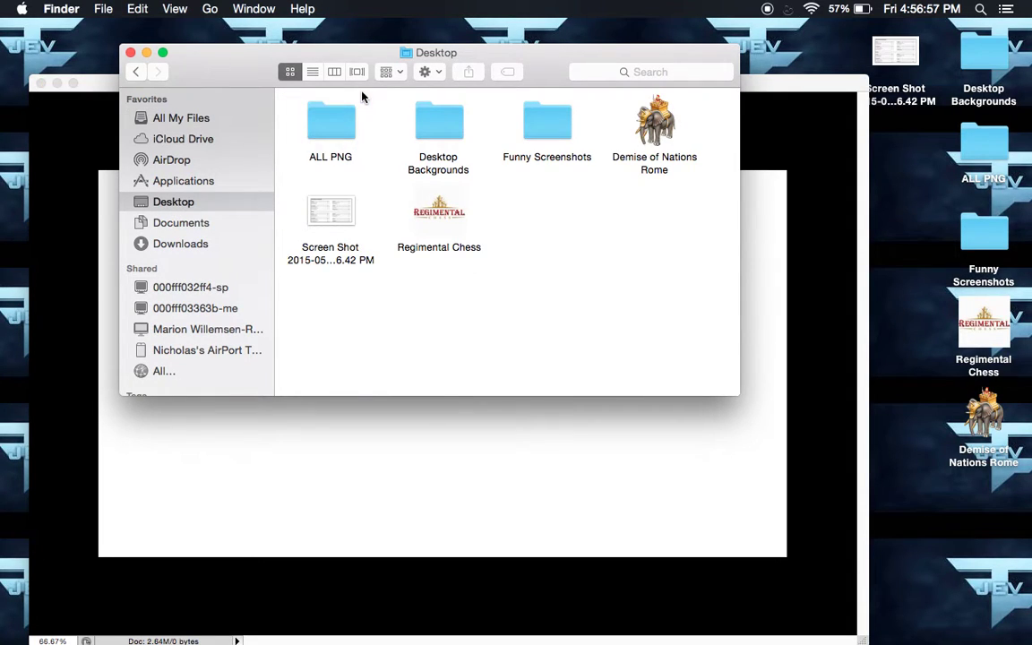
double_click(331, 121)
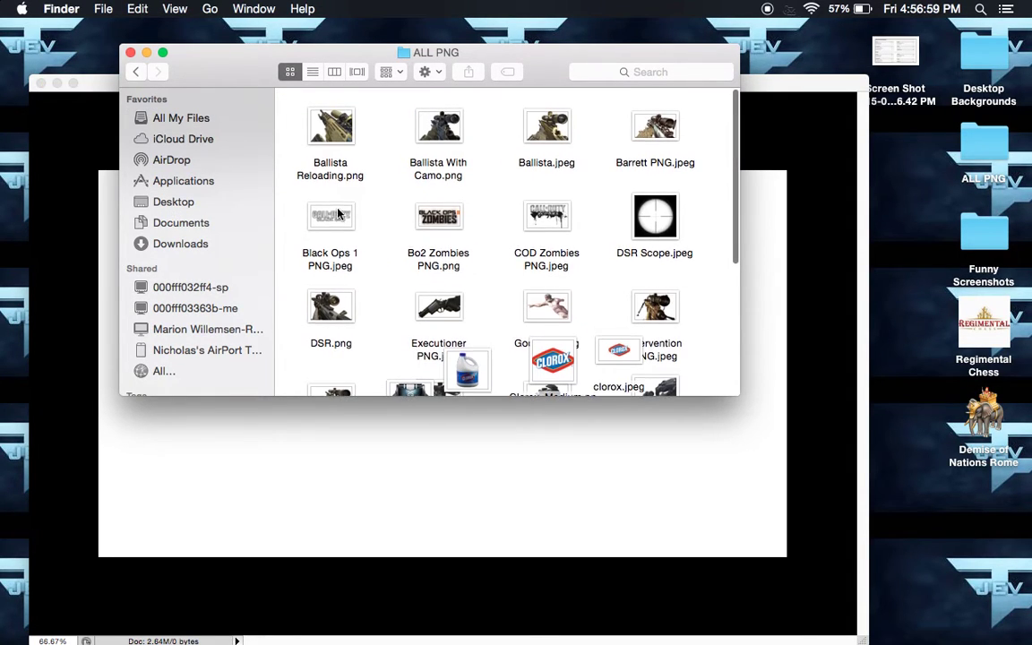
scroll(341, 188, down, 1)
drag(340, 141, 215, 459)
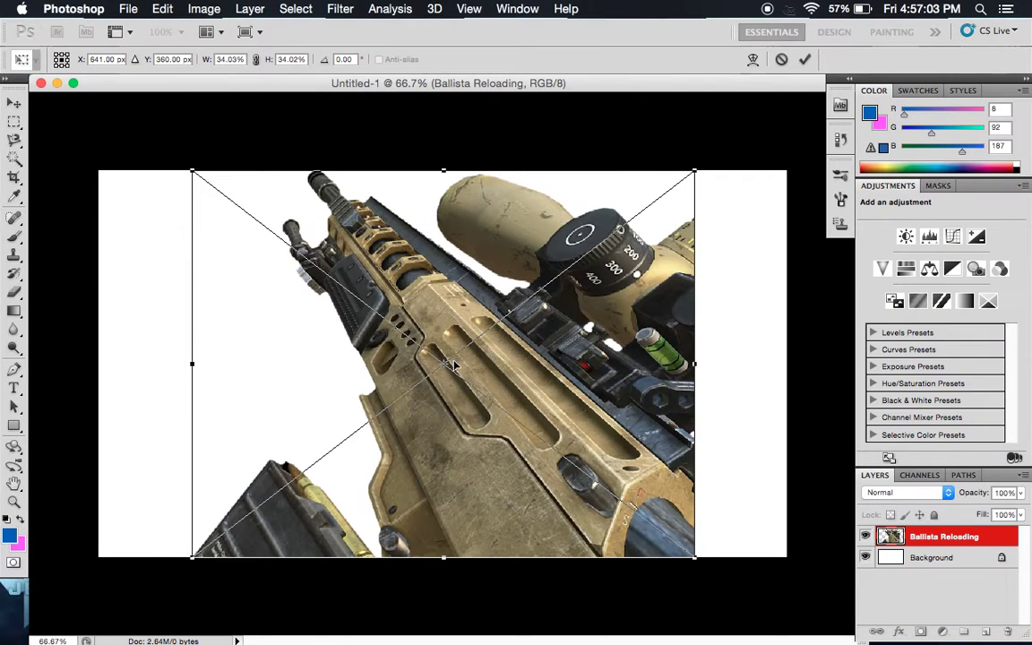
Move the Ballista Reloading image right, scale it down into the lower-right corner, and commit it
drag(493, 390, 593, 395)
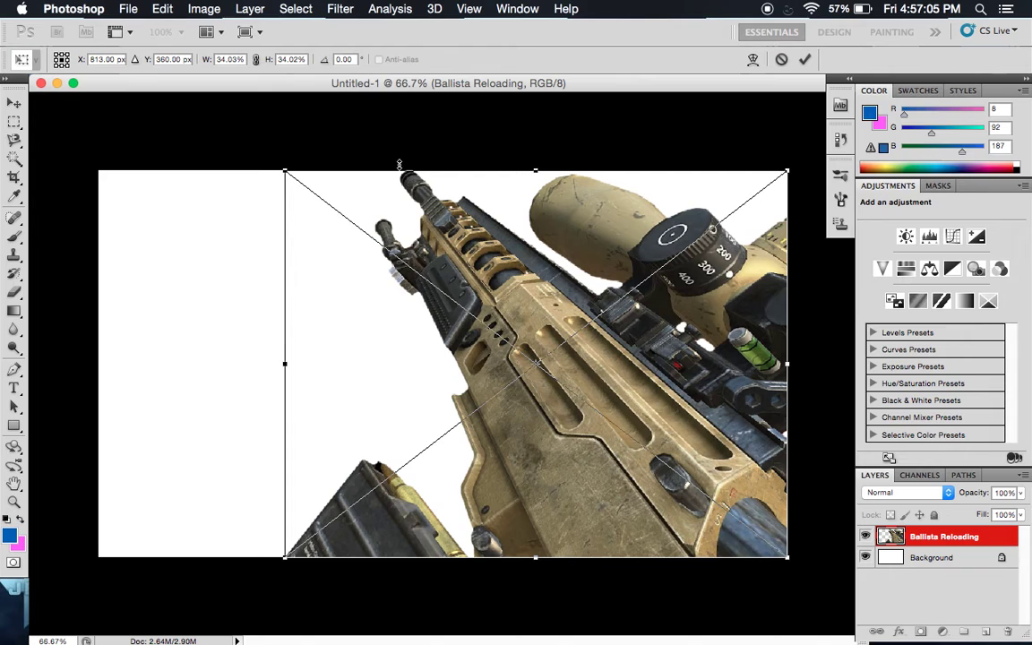
drag(287, 167, 409, 376)
right_click(557, 411)
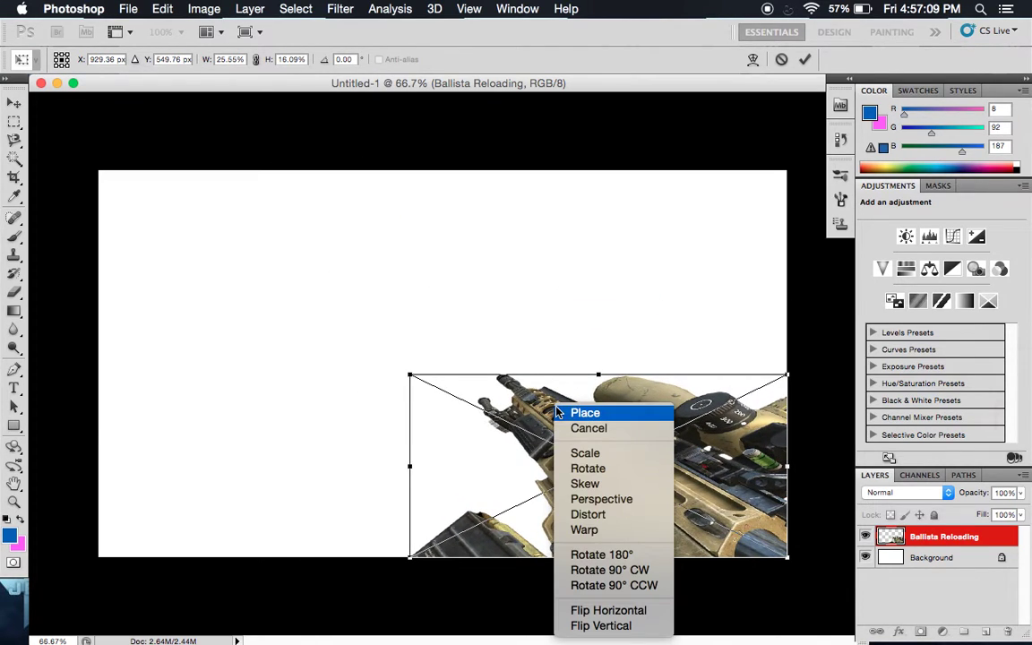
click(571, 415)
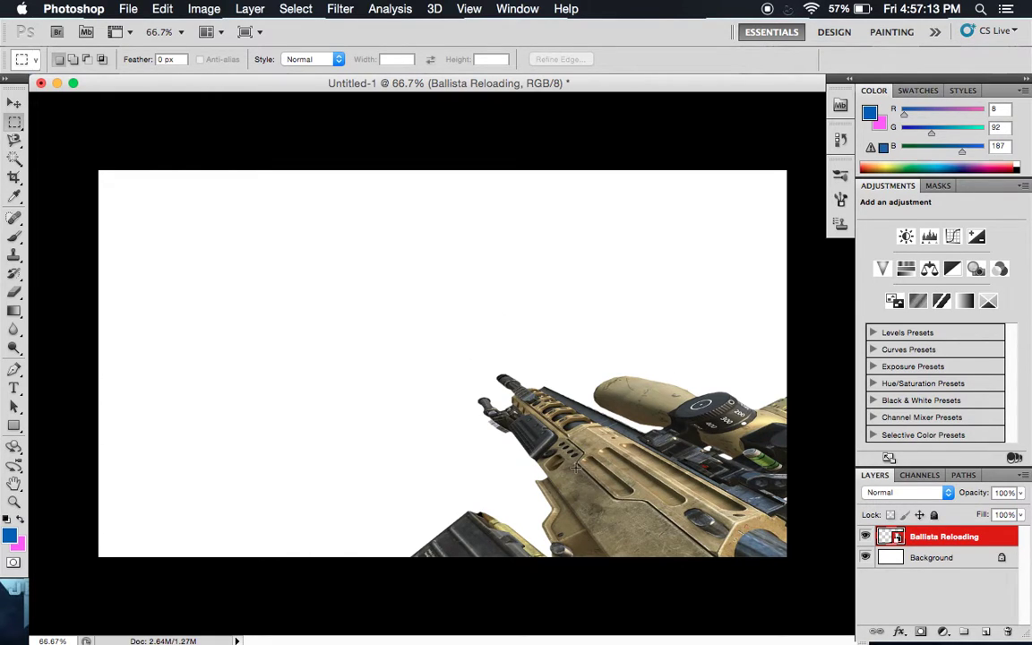
On the Background layer, drag a bottom-to-top gradient, blue at the bottom to pink at the top
key(alt+bracketleft)
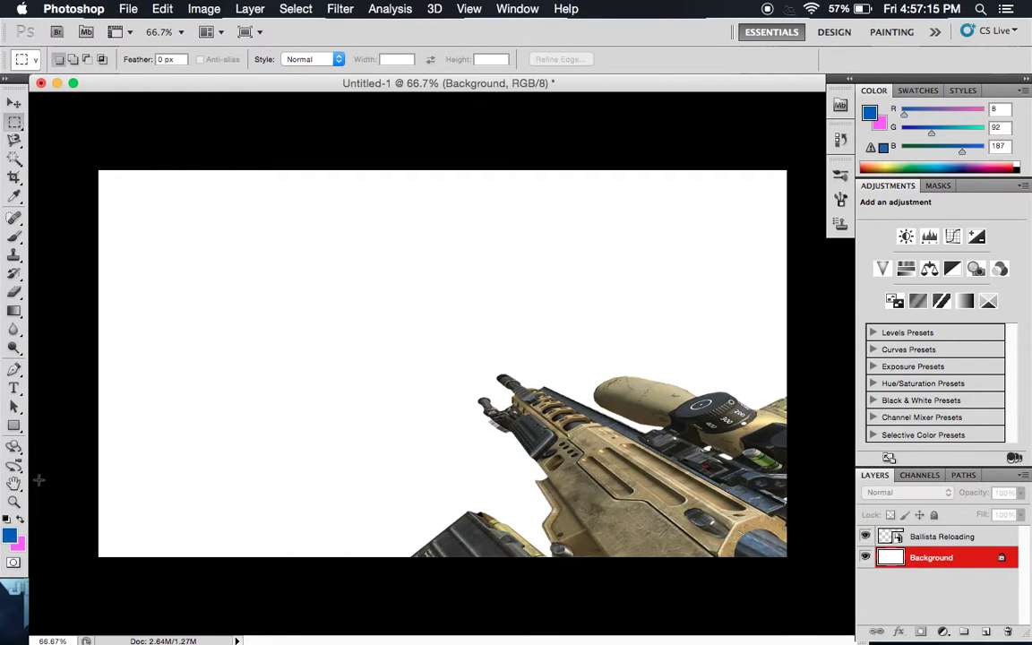
click(11, 314)
drag(459, 604, 446, 132)
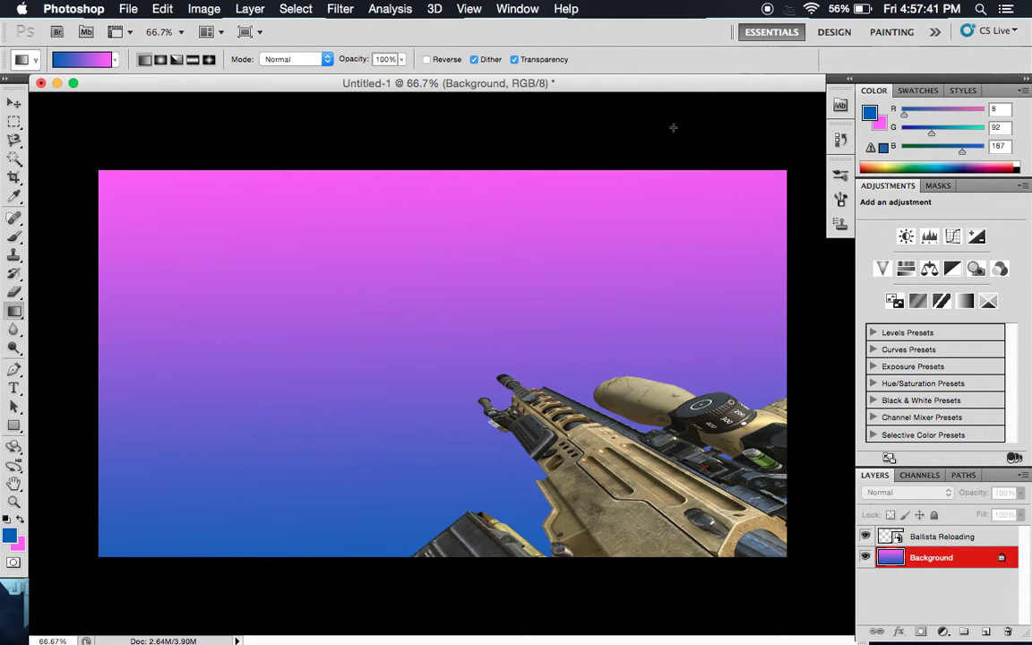
key(ctrl+Left)
key(ctrl+Right)
key(ctrl+Left)
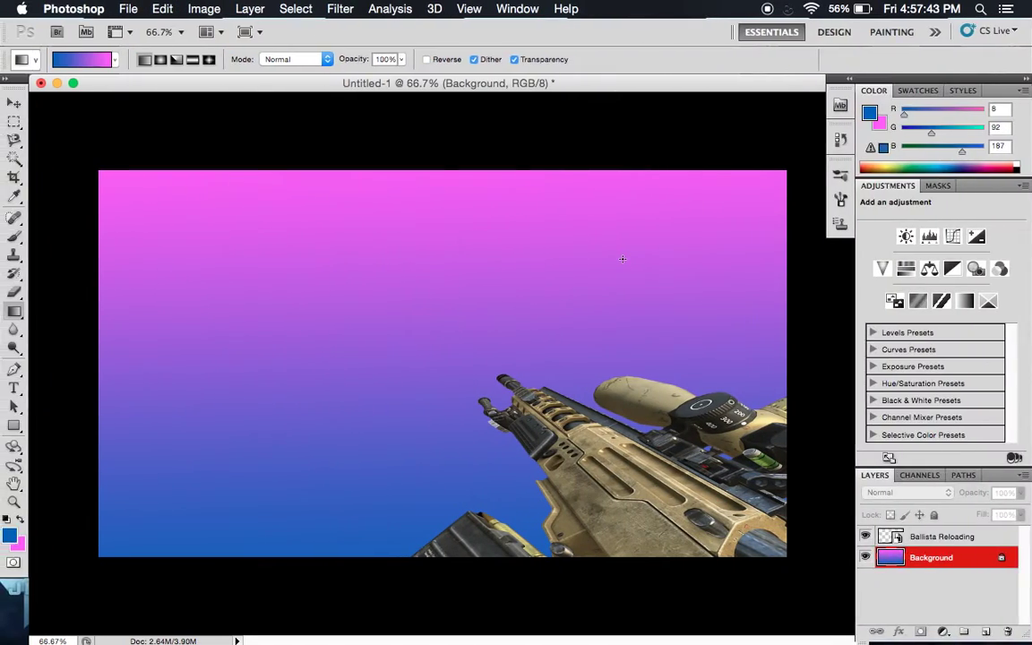